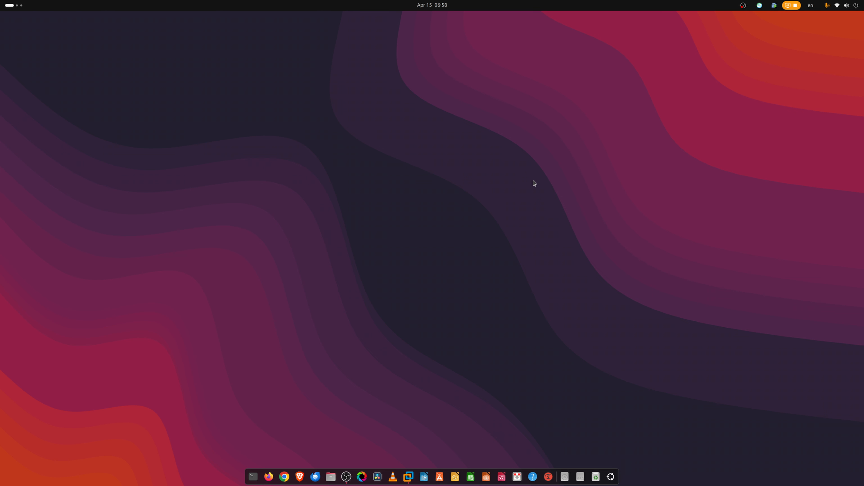
Open a terminal and refresh the package lists with "sudo apt -y update", authenticating with the account password
left_click(254, 477)
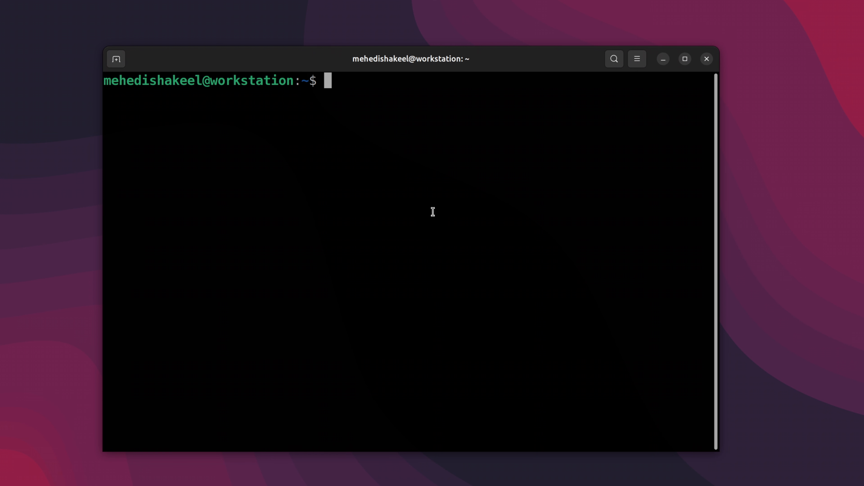
type("sudo a")
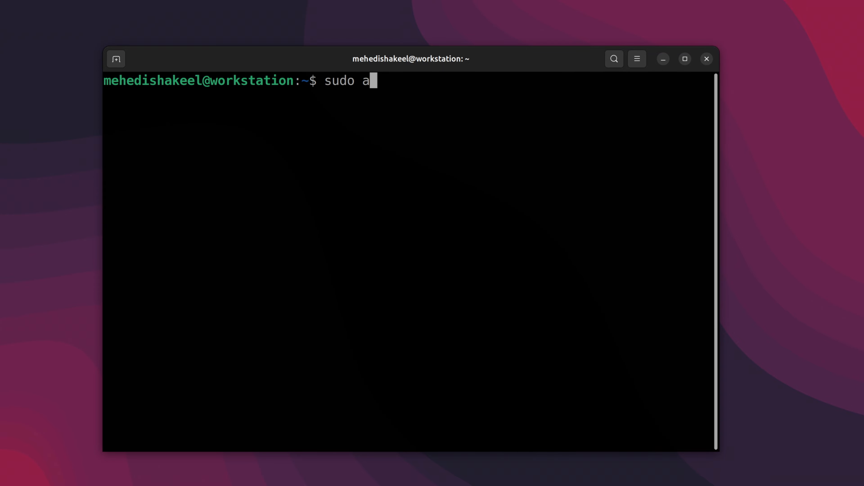
type("pt -y update")
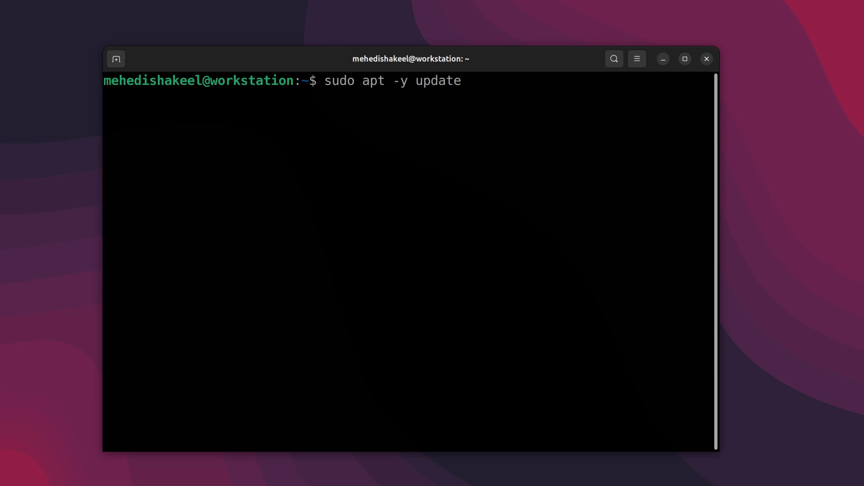
key("Return")
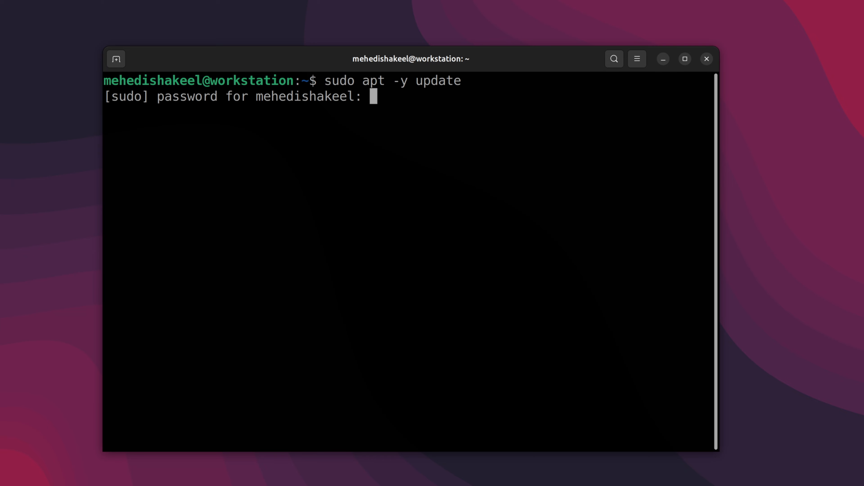
key("Return")
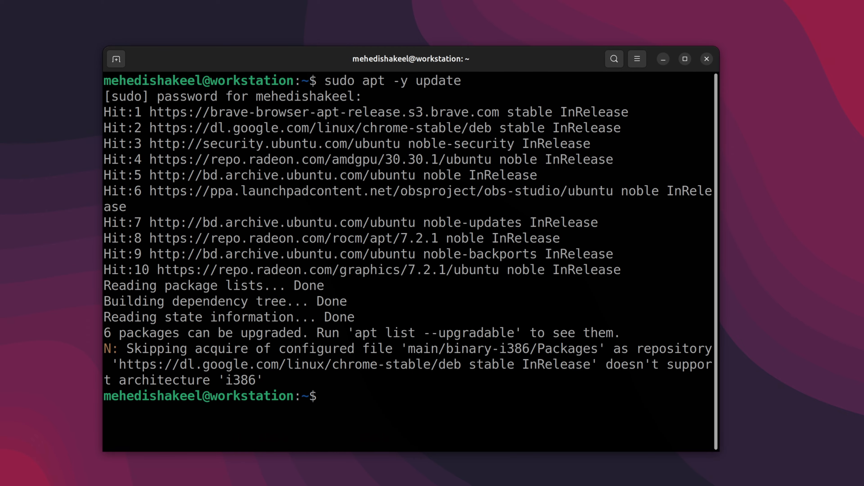
Clear the terminal, run "sudo apt install timeshift" to install Timeshift, and close the terminal window
key("ctrl+l")
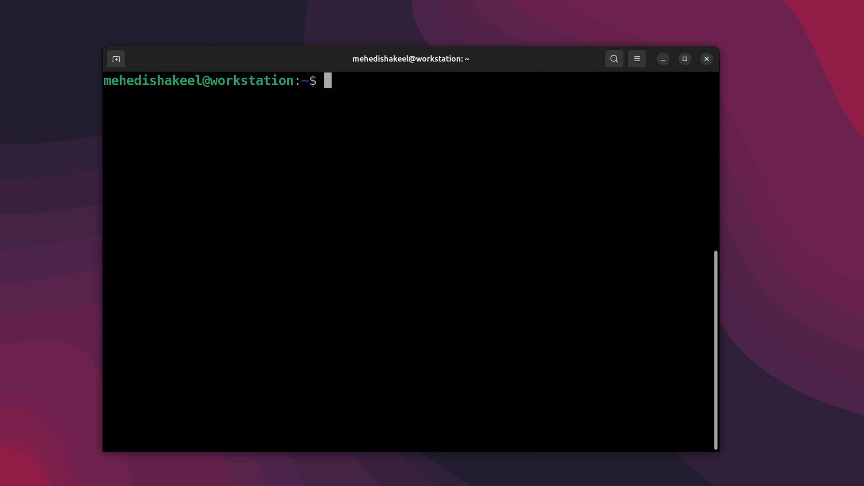
type("sudo apt i")
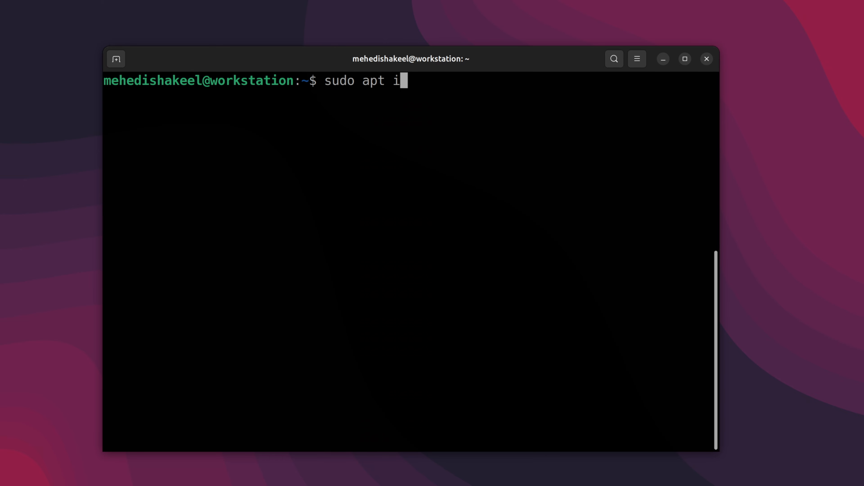
type("nstall timeshift")
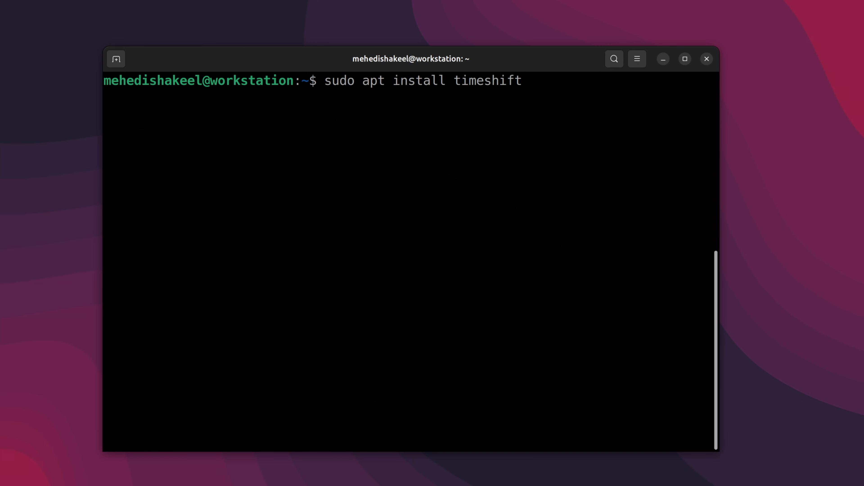
key("Return")
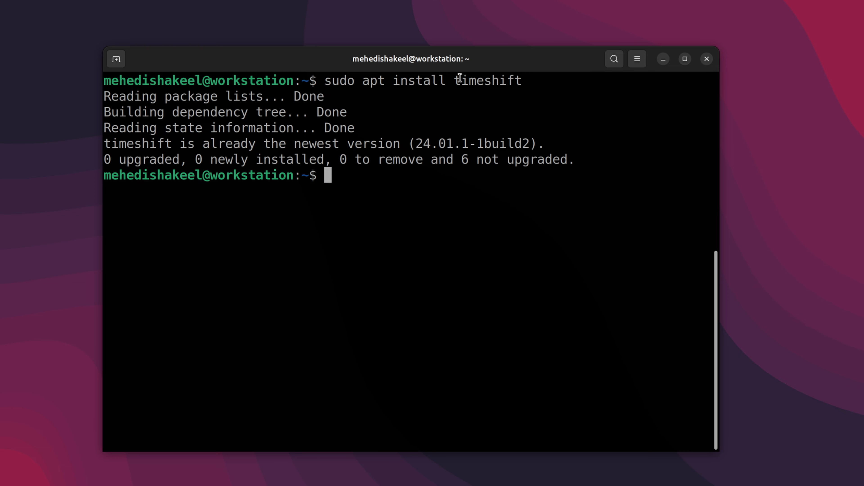
left_click_drag(454, 79, 711, 80)
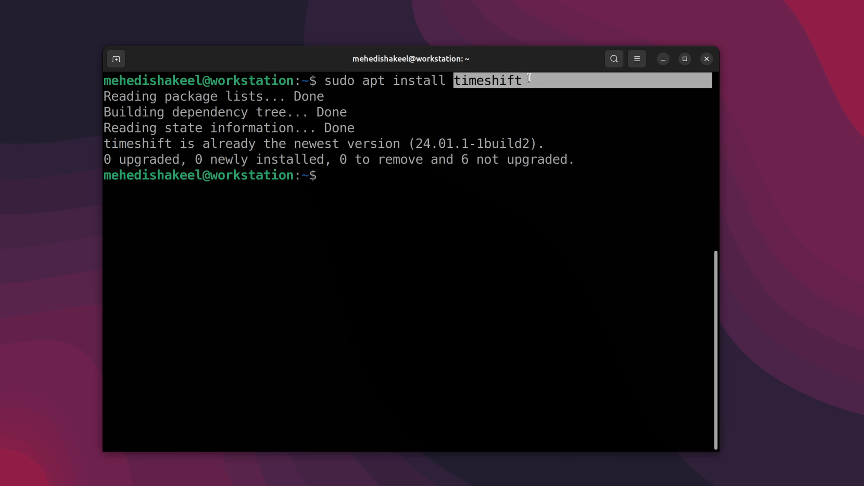
left_click(366, 176)
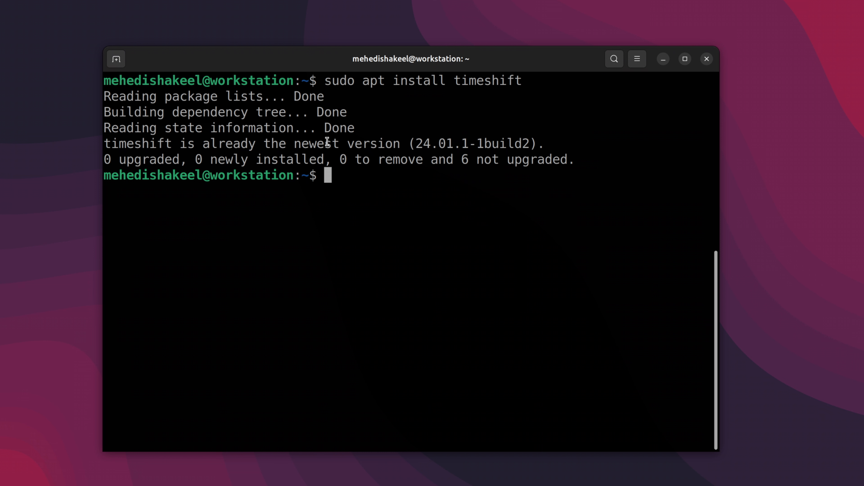
left_click(707, 59)
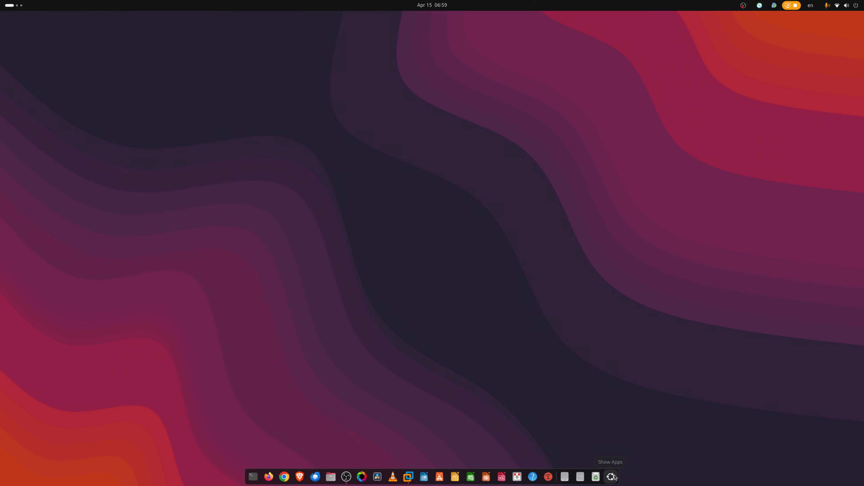
Search the installed applications for "time", launch Timeshift and authenticate with the account password
left_click(611, 476)
type("time")
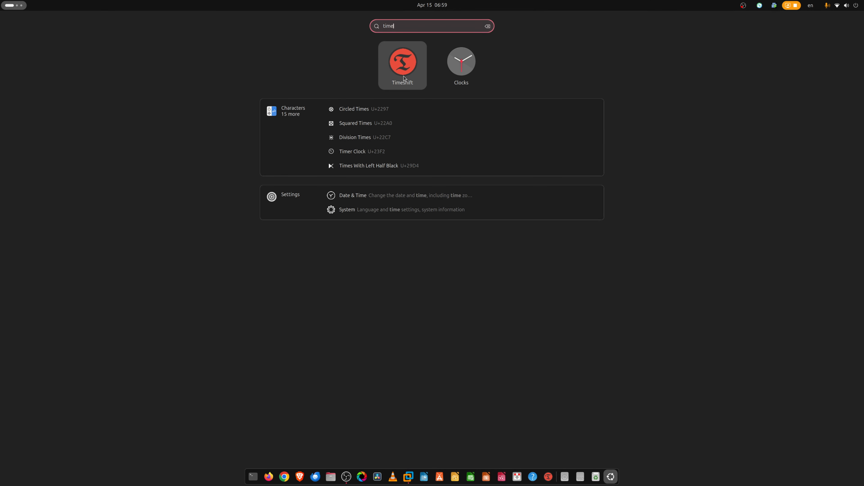
left_click(404, 65)
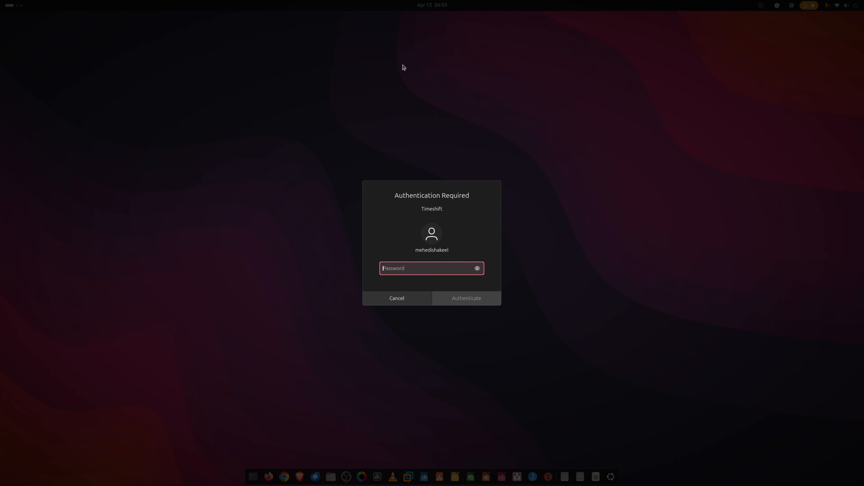
type("•••••••")
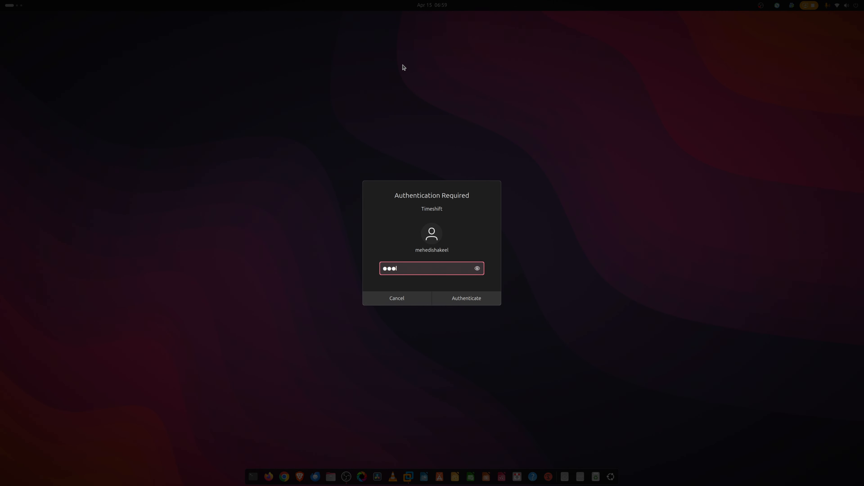
key("Return")
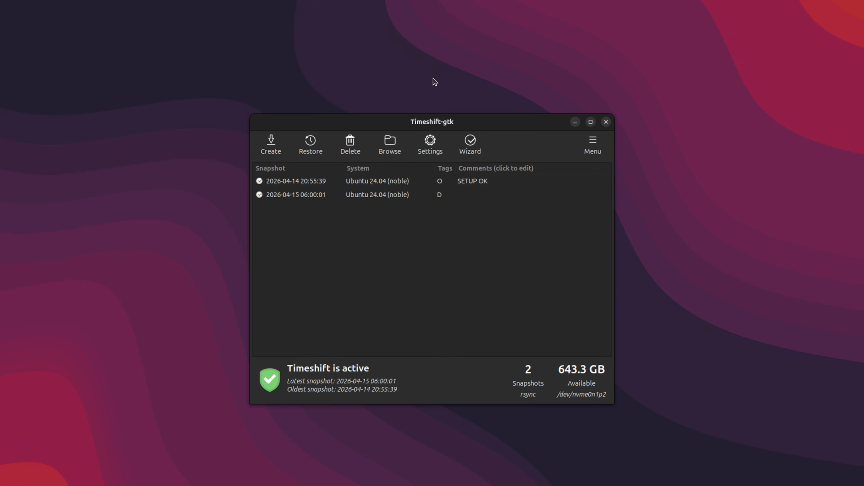
Review the dates, tags and comments of the existing snapshots in the Timeshift list
left_click_drag(445, 124, 452, 121)
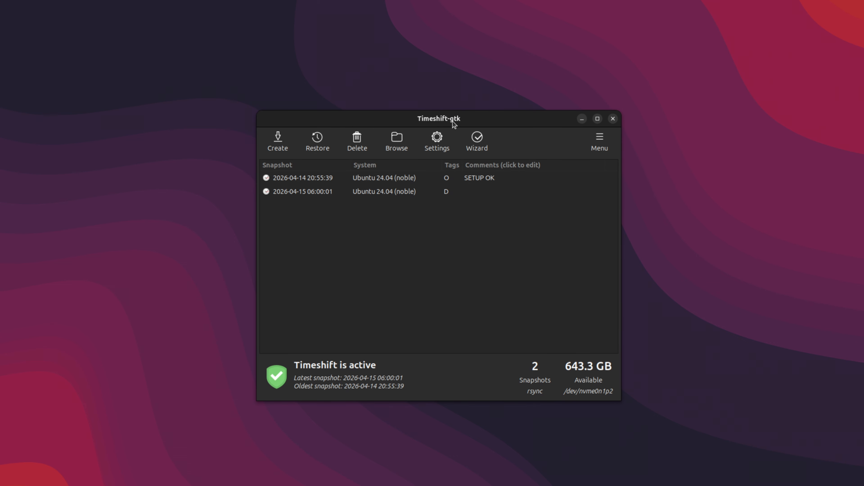
left_click(418, 183)
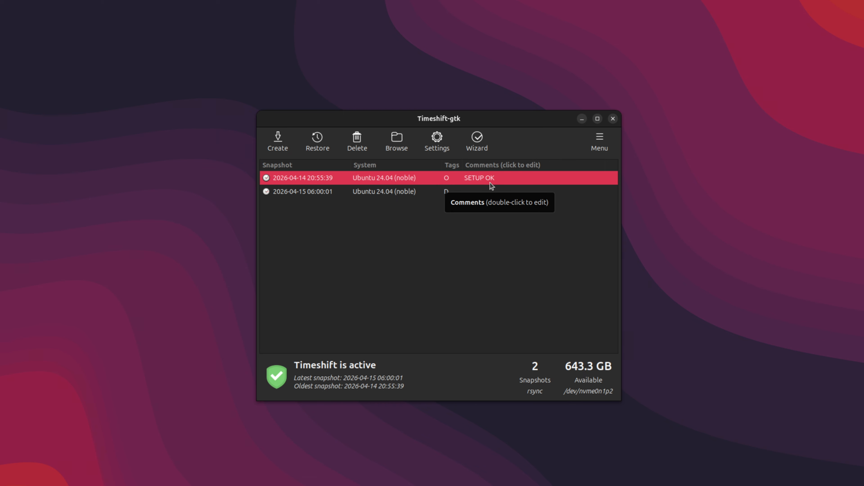
left_click(415, 196)
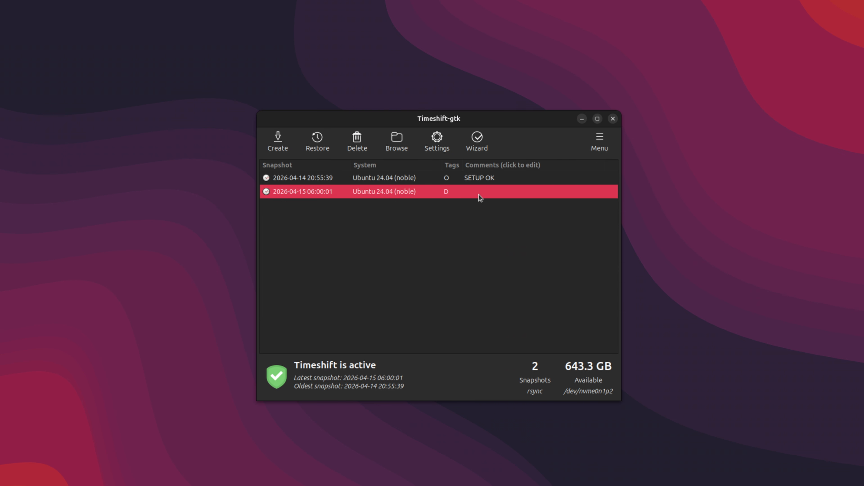
left_click(477, 180)
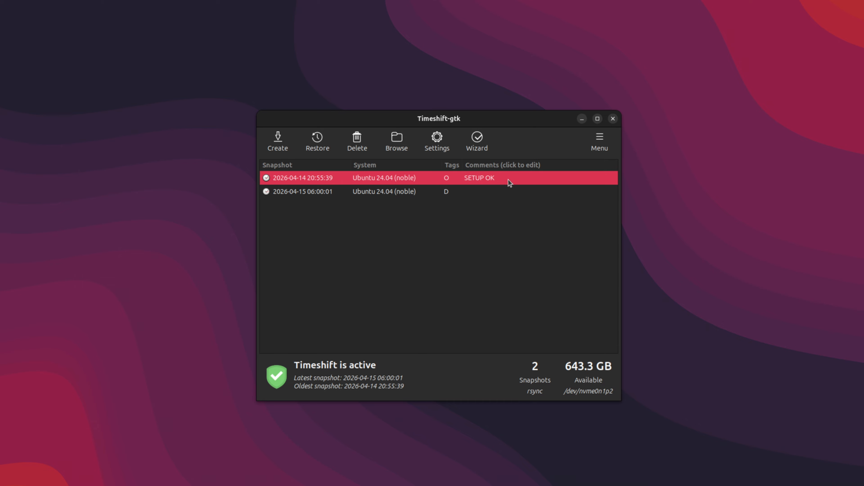
left_click(403, 192)
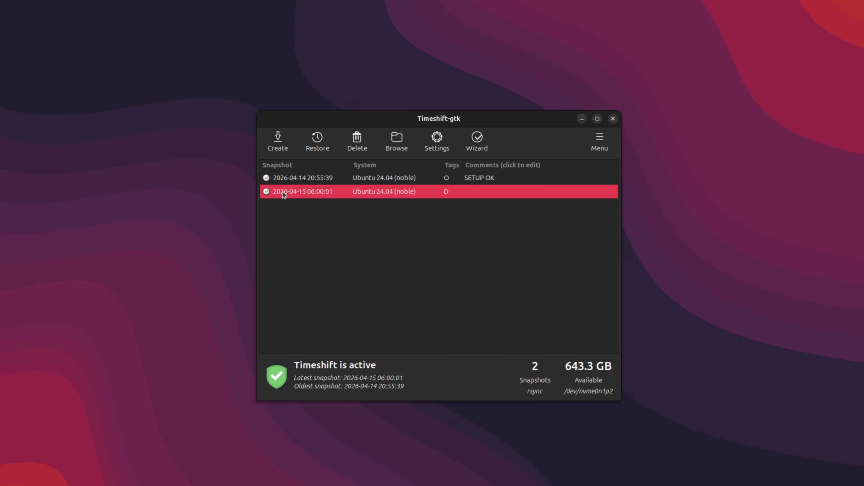
mouse_move(324, 193)
Start the setup wizard, accept the RSYNC snapshot type and choose nvme0n1p2 as the snapshot location
left_click(472, 146)
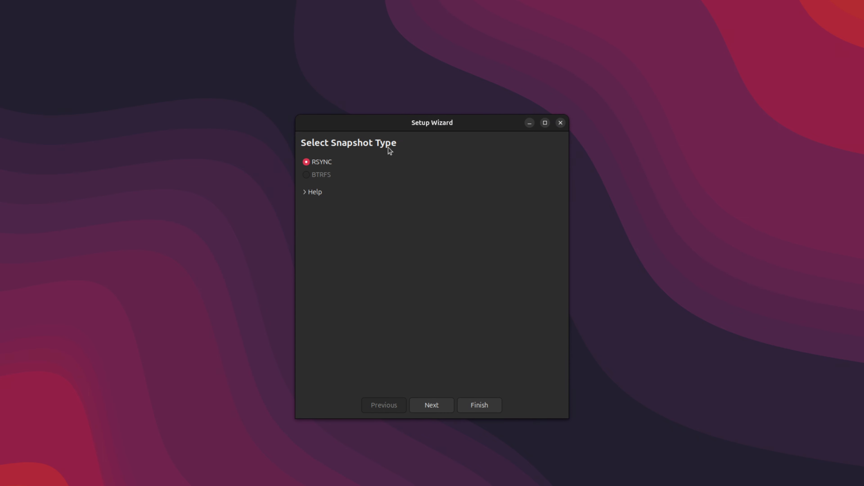
left_click(440, 404)
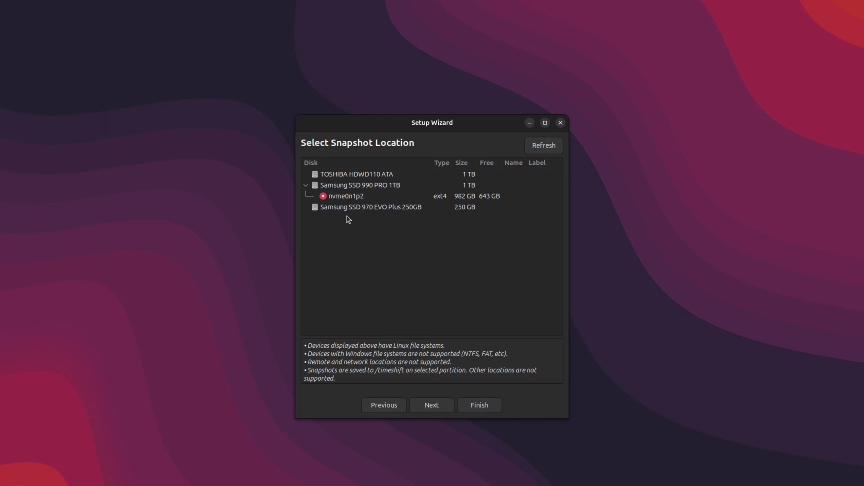
left_click(347, 198)
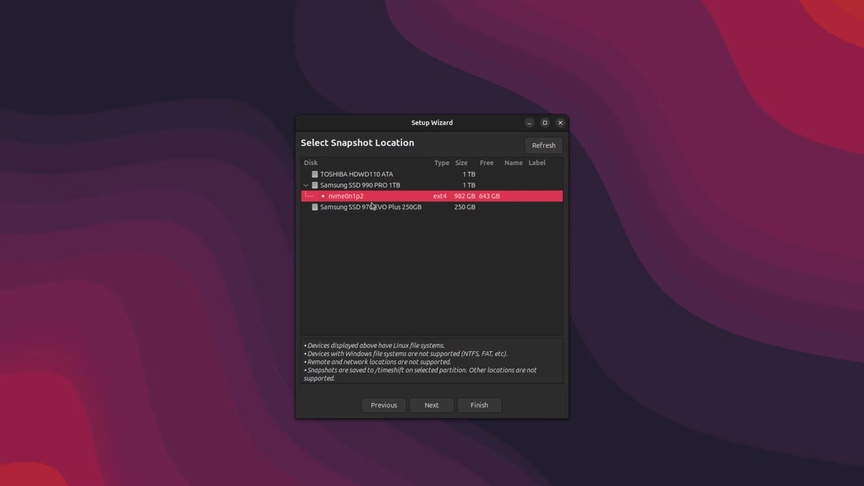
left_click(437, 409)
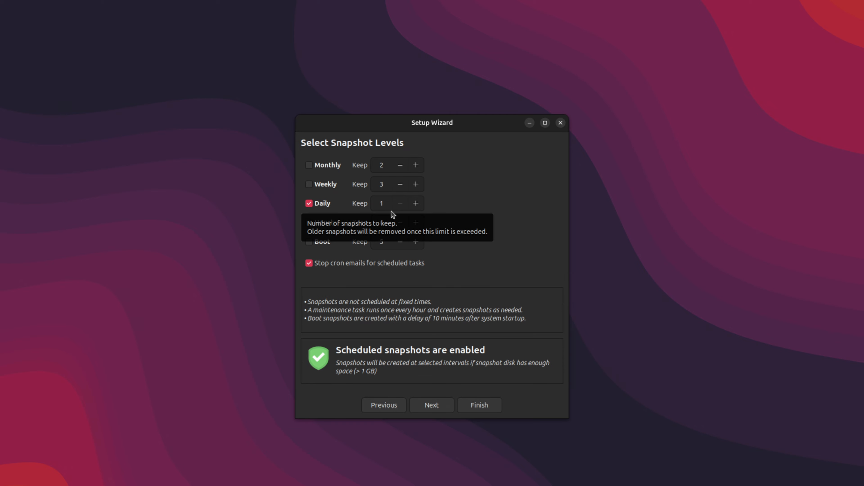
Accept the daily snapshot level with 1 snapshot to keep and continue to the home directory options
double_click(415, 205)
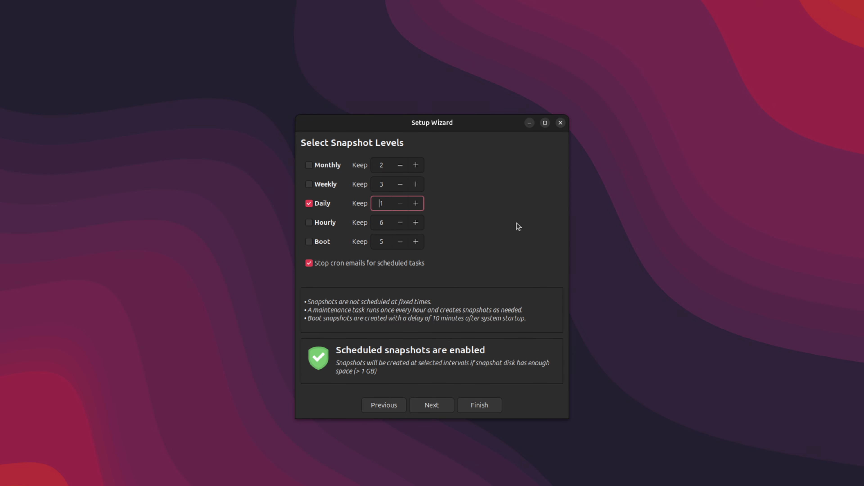
left_click(433, 405)
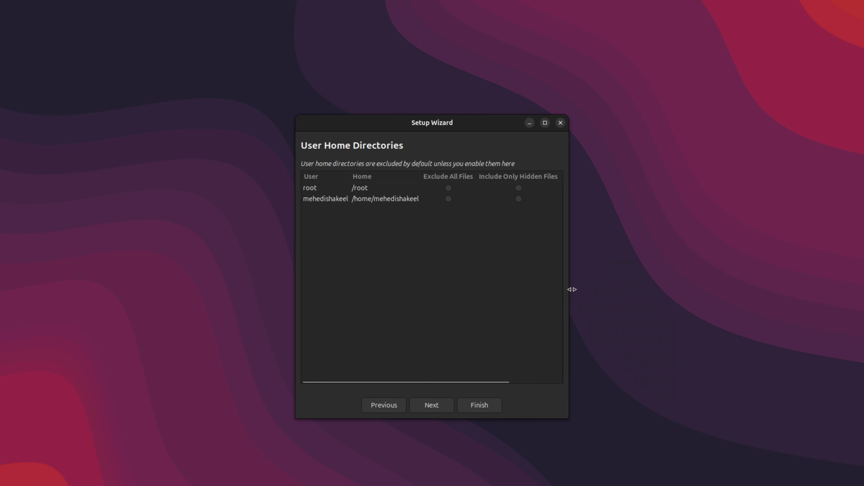
Widen the wizard window and try Include Only Hidden Files and Exclude All Files for both home directories
left_click_drag(572, 290, 828, 286)
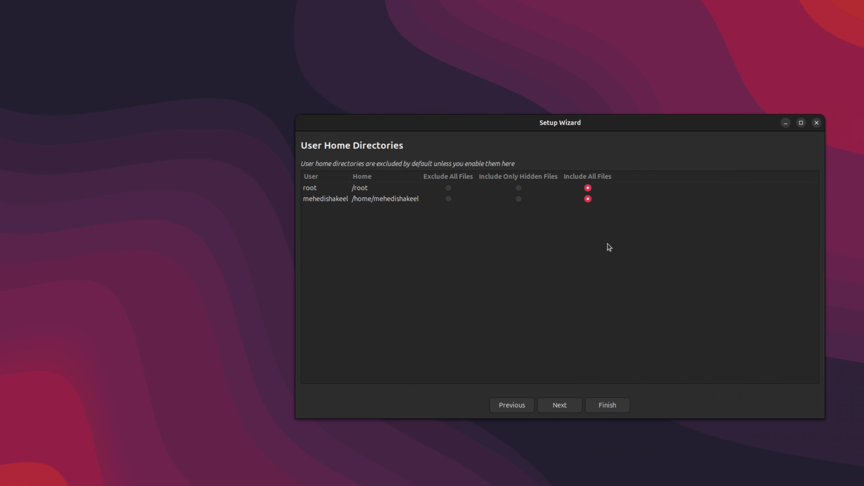
left_click(514, 191)
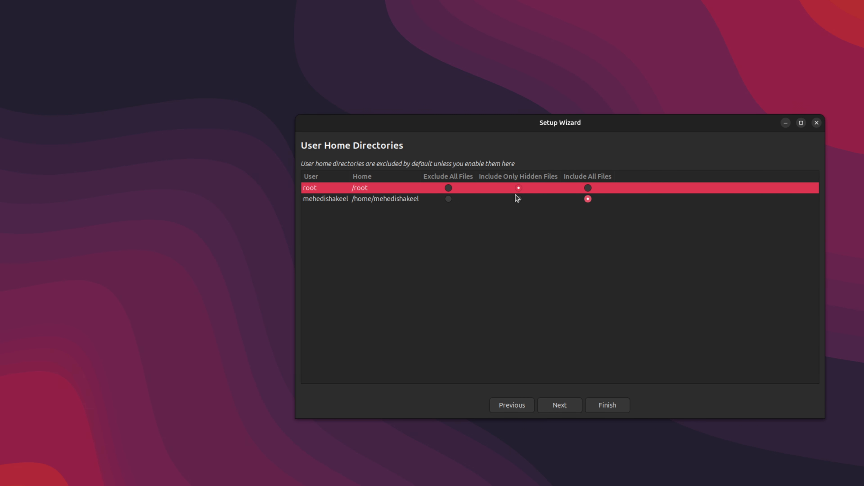
left_click(515, 196)
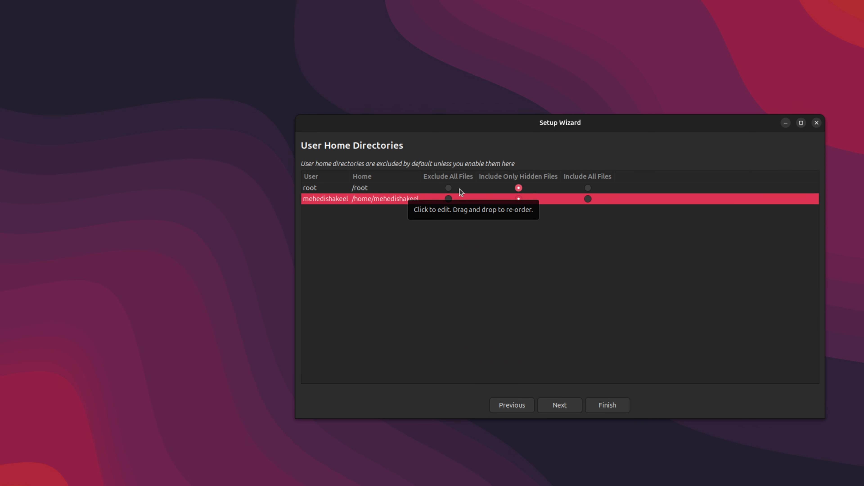
left_click(449, 188)
left_click(451, 197)
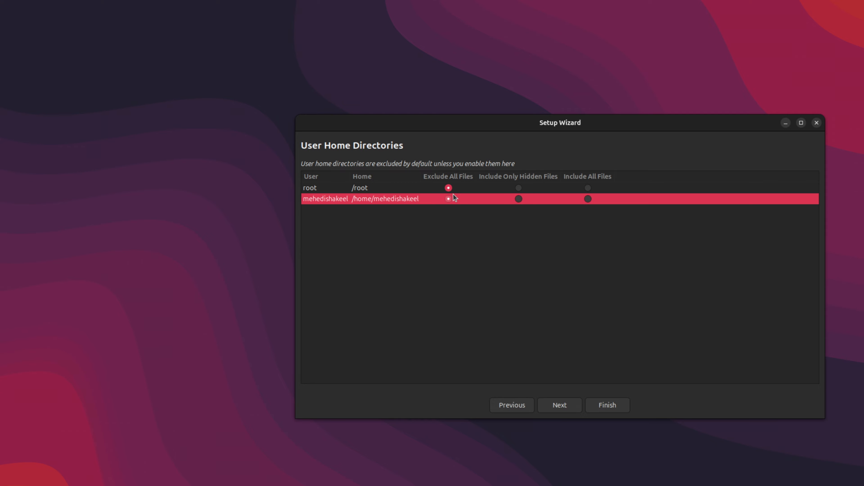
Set both the root and the user home directory to Include All Files and finish the setup wizard
left_click(588, 188)
left_click(587, 198)
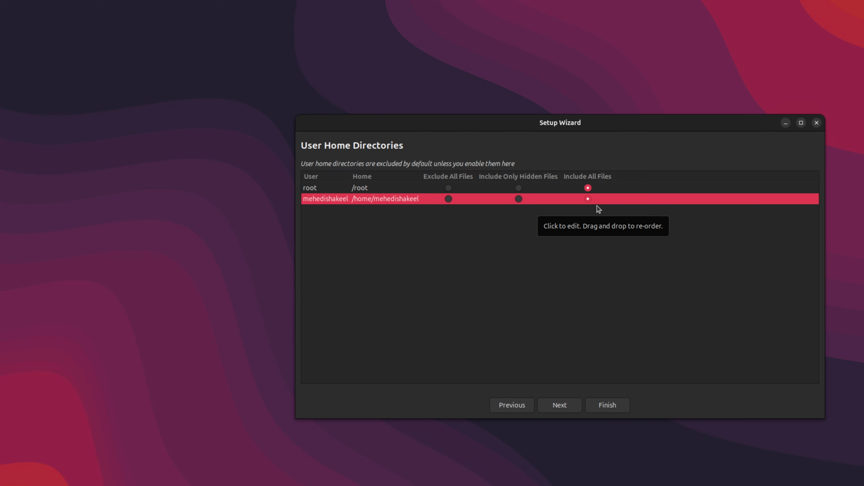
left_click(575, 408)
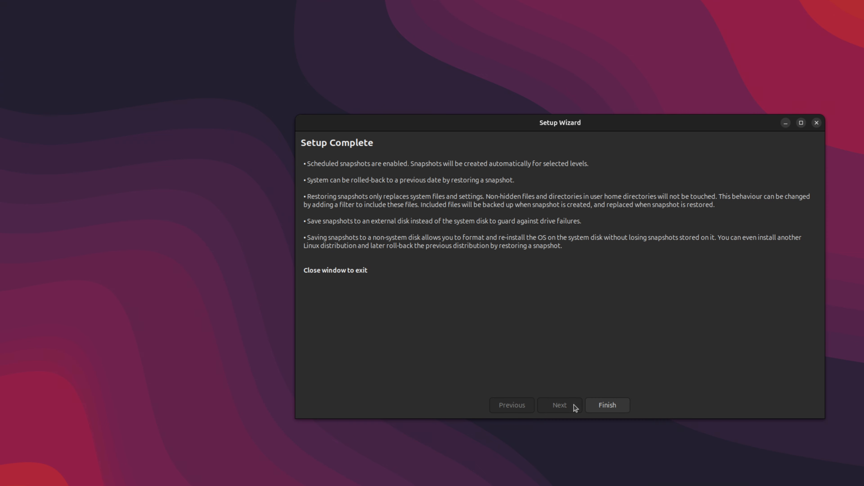
left_click(607, 405)
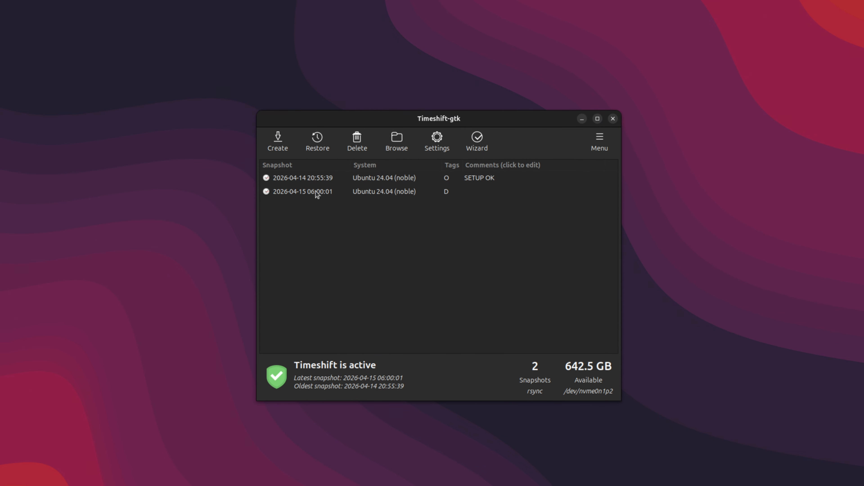
Start creating a new manual snapshot of the system
left_click(278, 140)
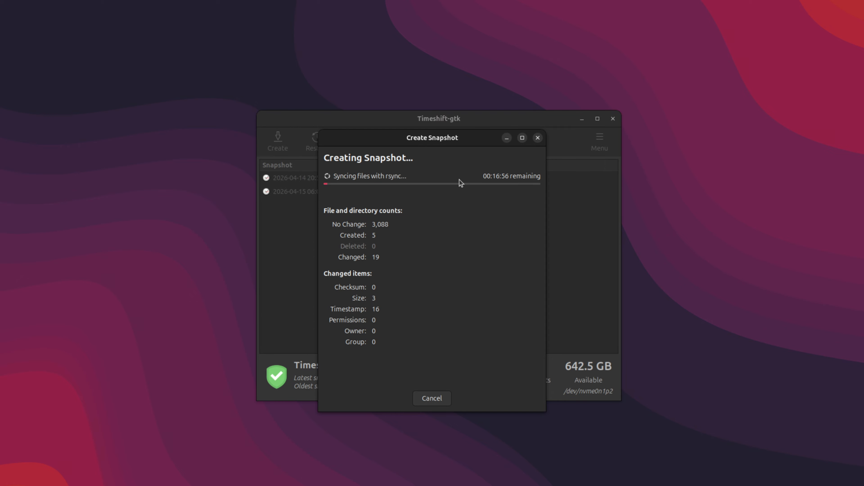
Cancel the running snapshot creation and select the existing daily and SETUP OK snapshots in turn
left_click(432, 398)
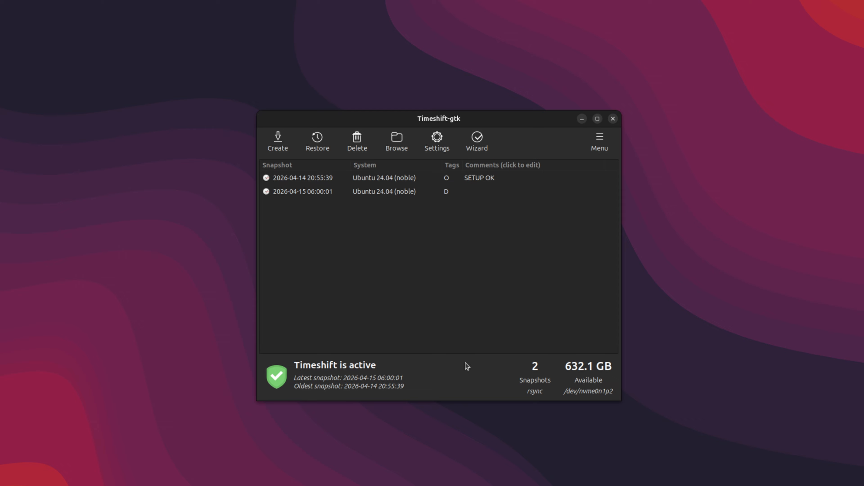
left_click(376, 192)
left_click(382, 178)
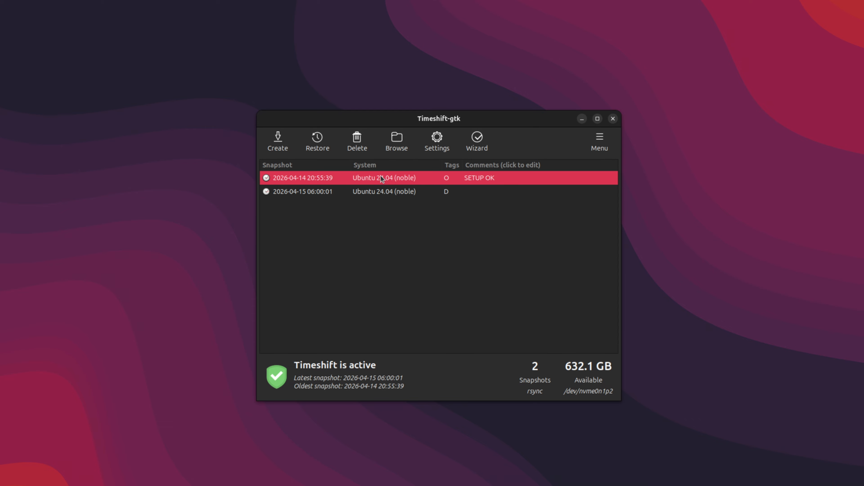
left_click(382, 194)
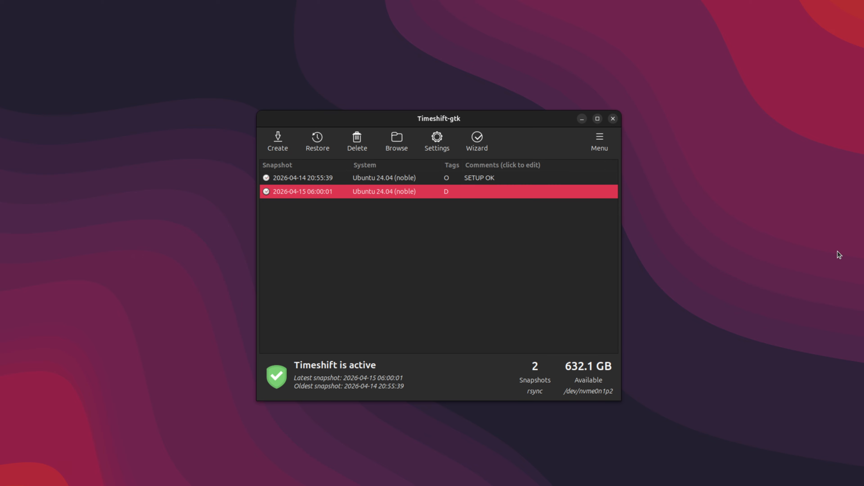
left_click(402, 180)
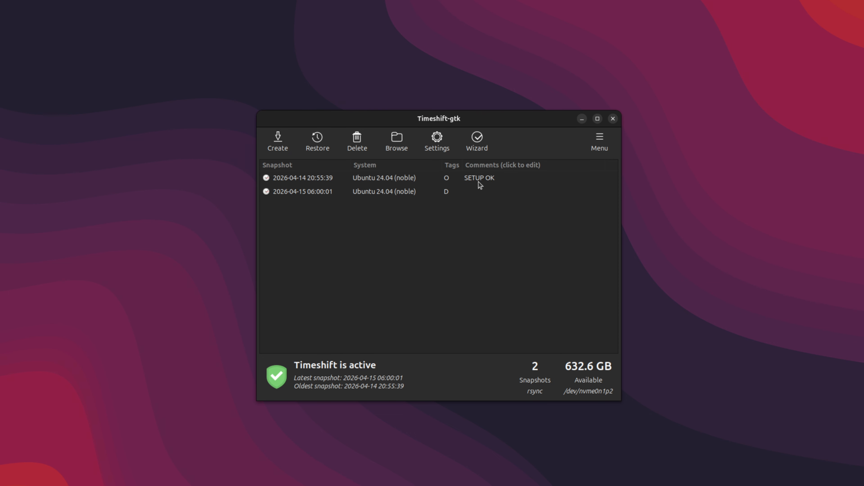
Browse the backed-up files of the SETUP OK snapshot in an enlarged file window, and close the snapshot manager
left_click(401, 177)
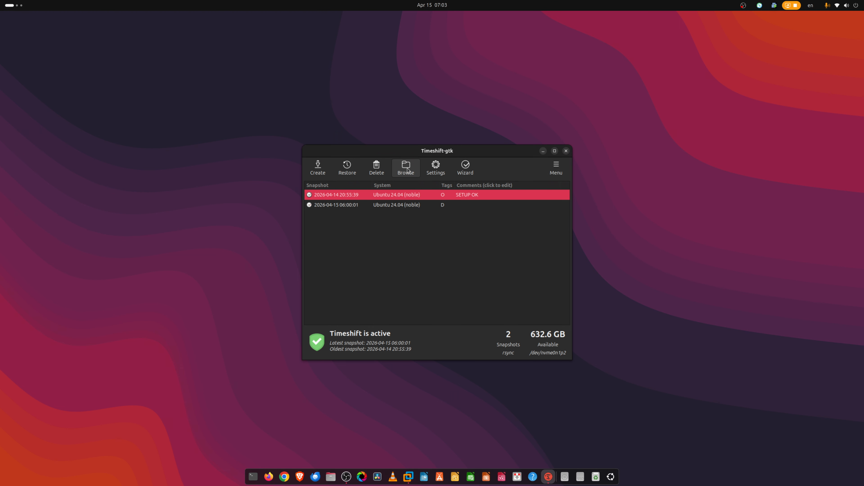
left_click(407, 170)
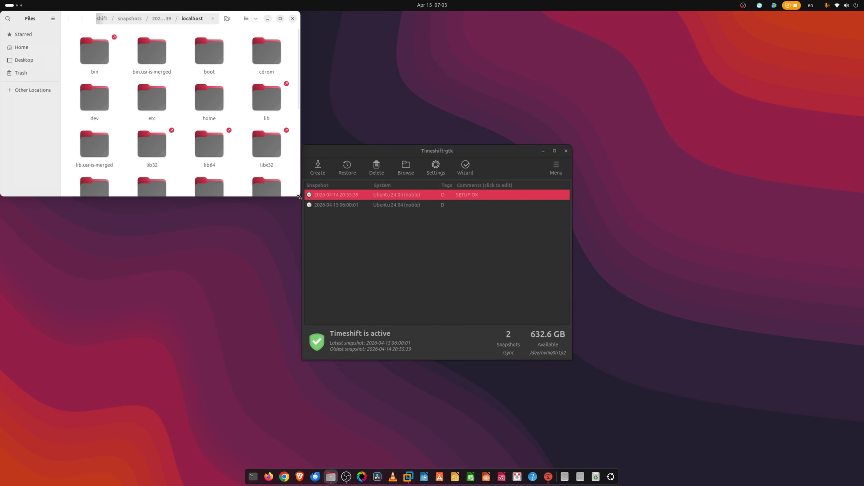
left_click_drag(299, 197, 545, 339)
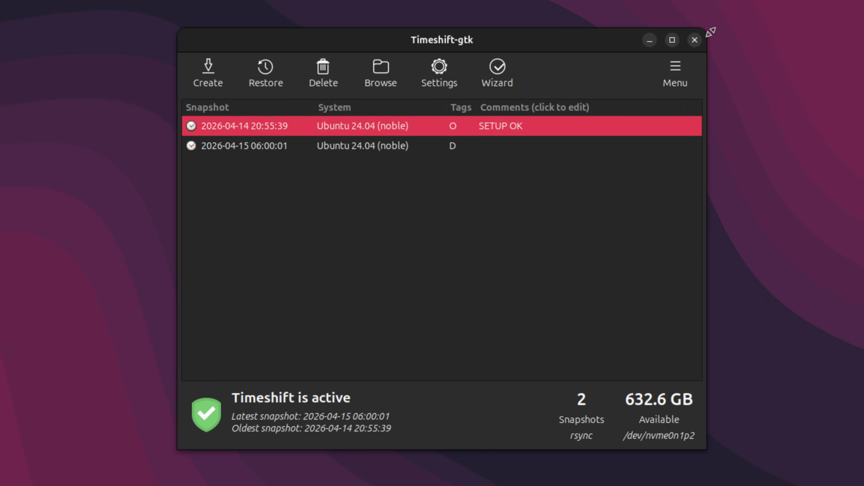
left_click(694, 41)
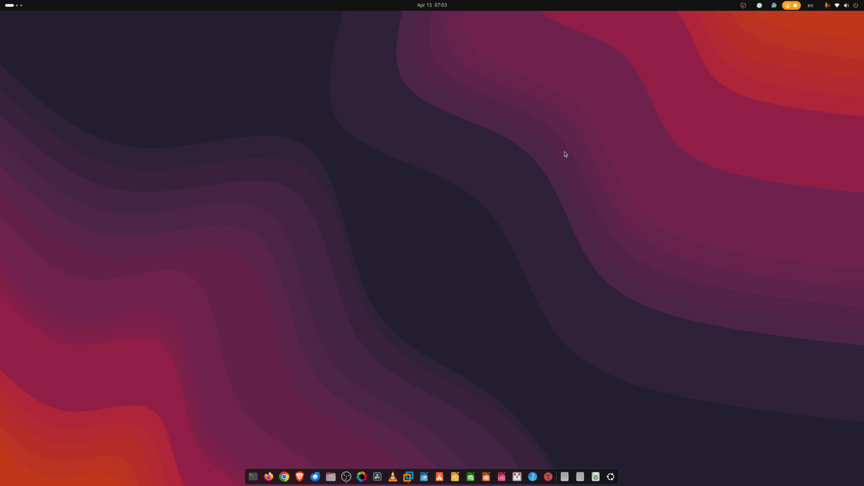